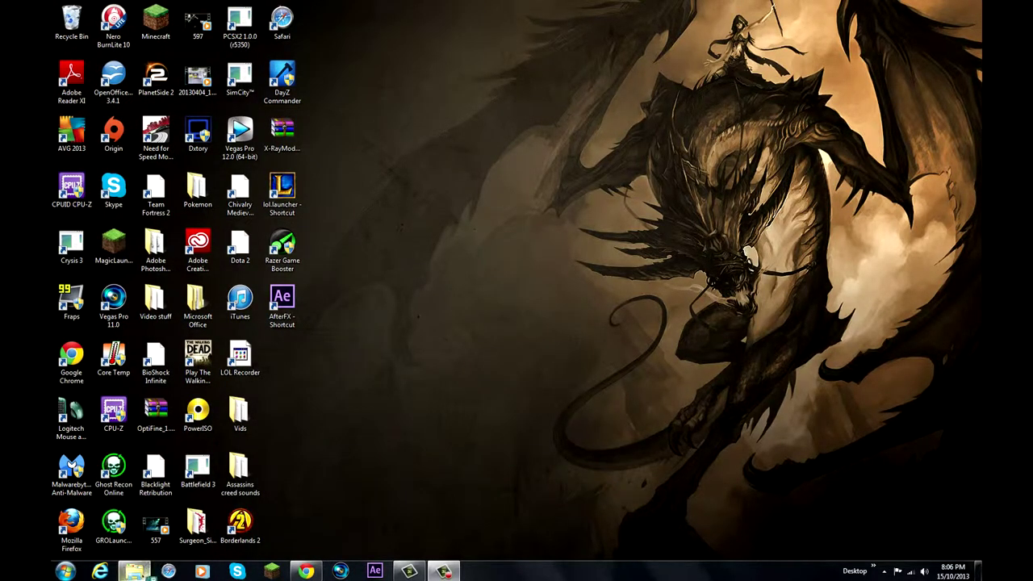
Open the Downloads folder in Explorer and launch the uTorrent installer
left_click(306, 571)
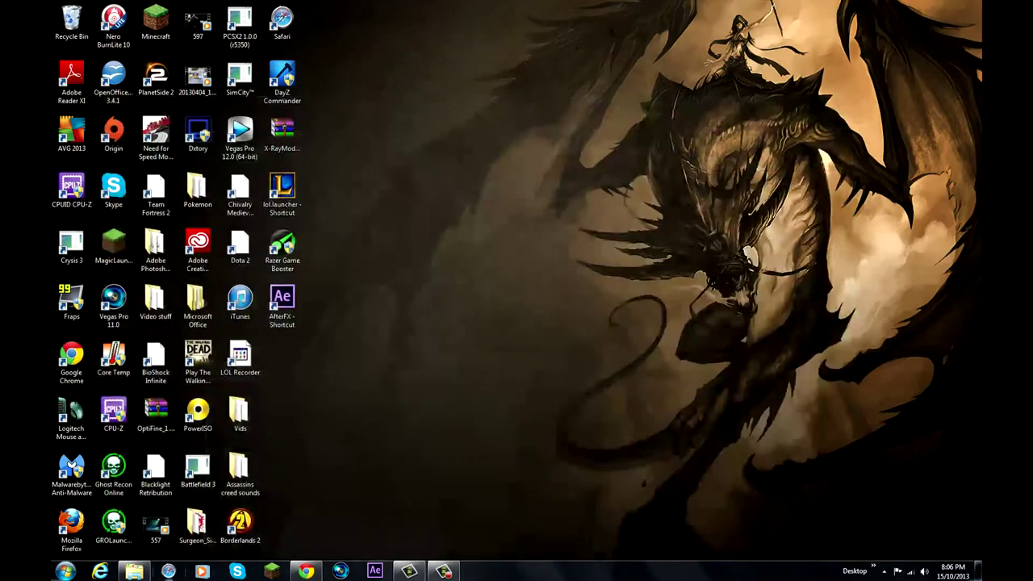
left_click(134, 572)
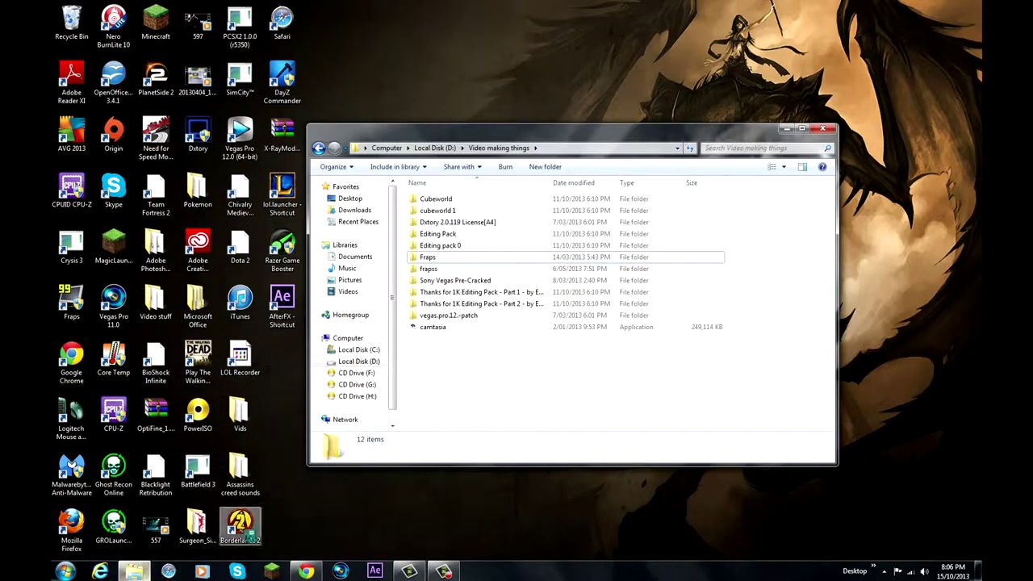
left_click(351, 210)
mouse_move(558, 212)
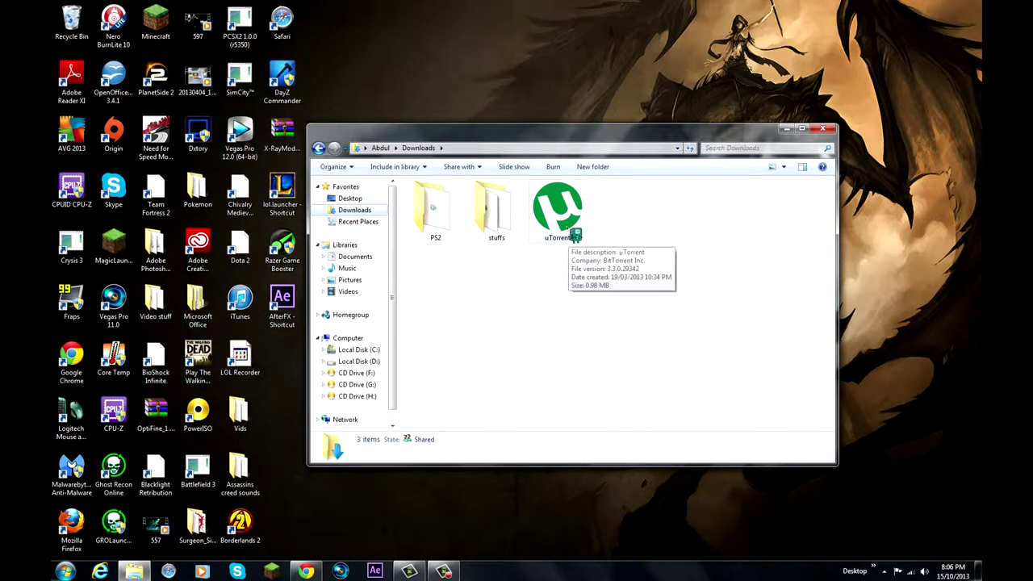
left_click(575, 236)
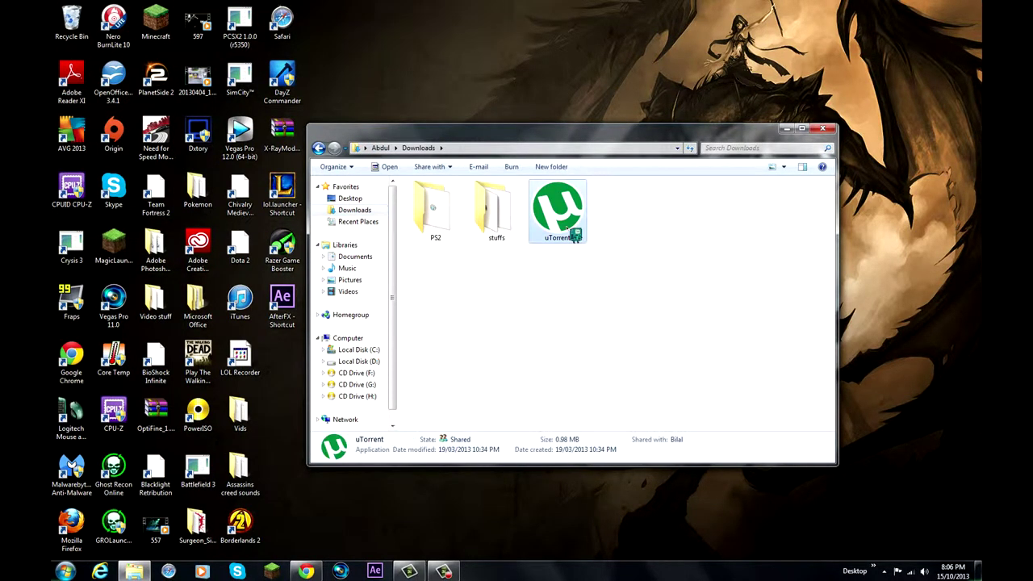
left_click(788, 129)
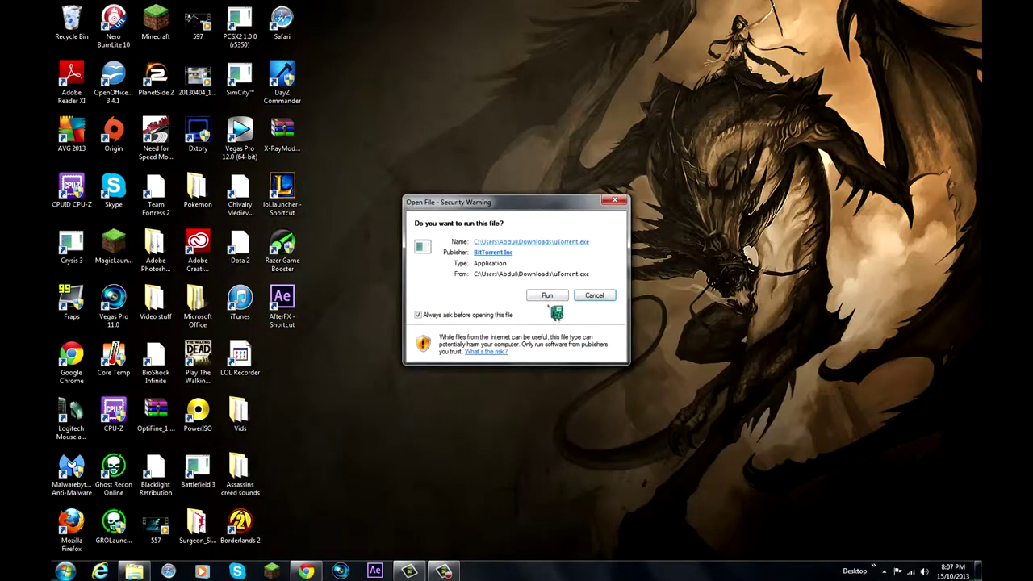
Run the installer, accept the license and keep the default install location
left_click(548, 296)
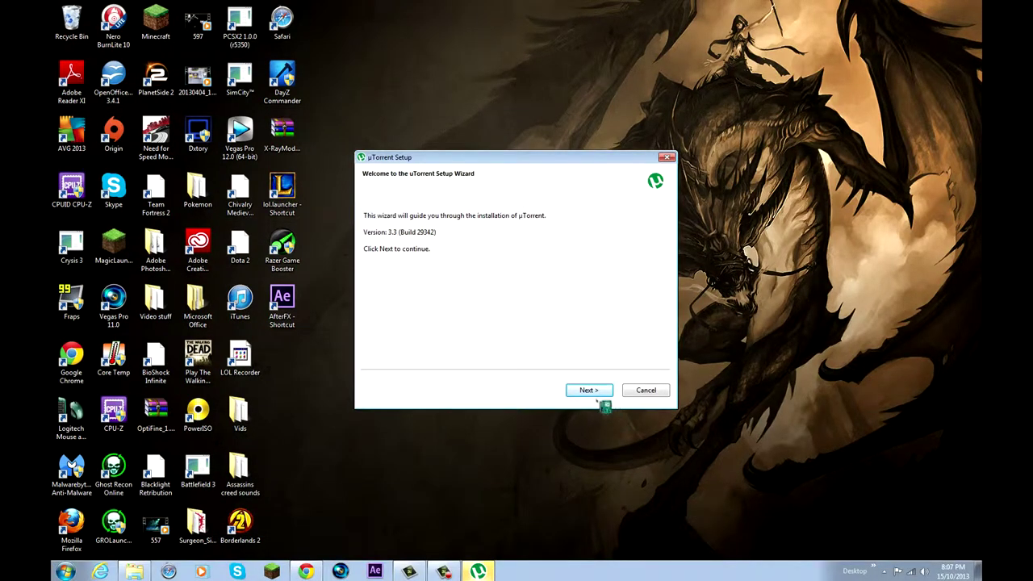
left_click(594, 392)
left_click(601, 395)
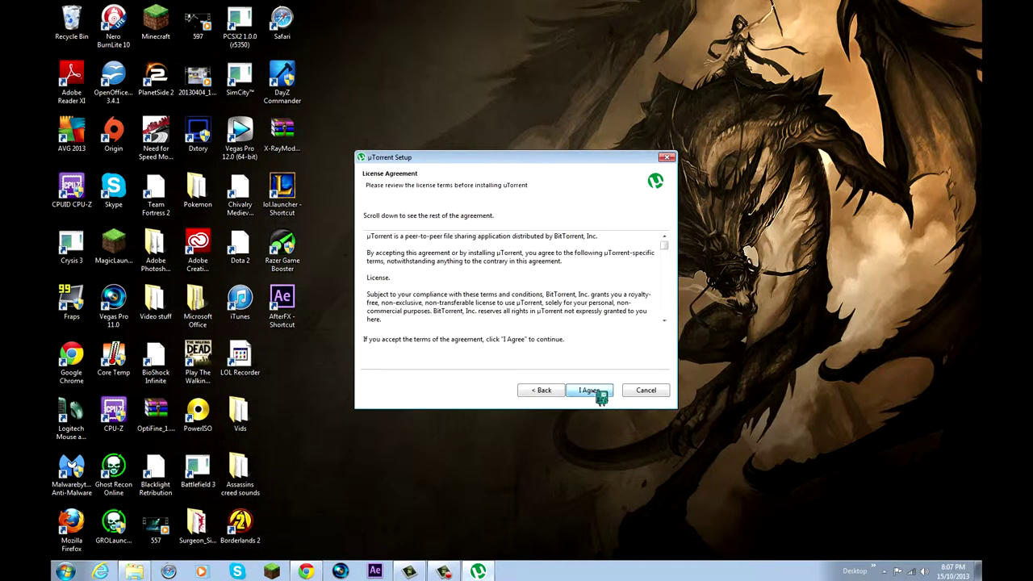
left_click(601, 395)
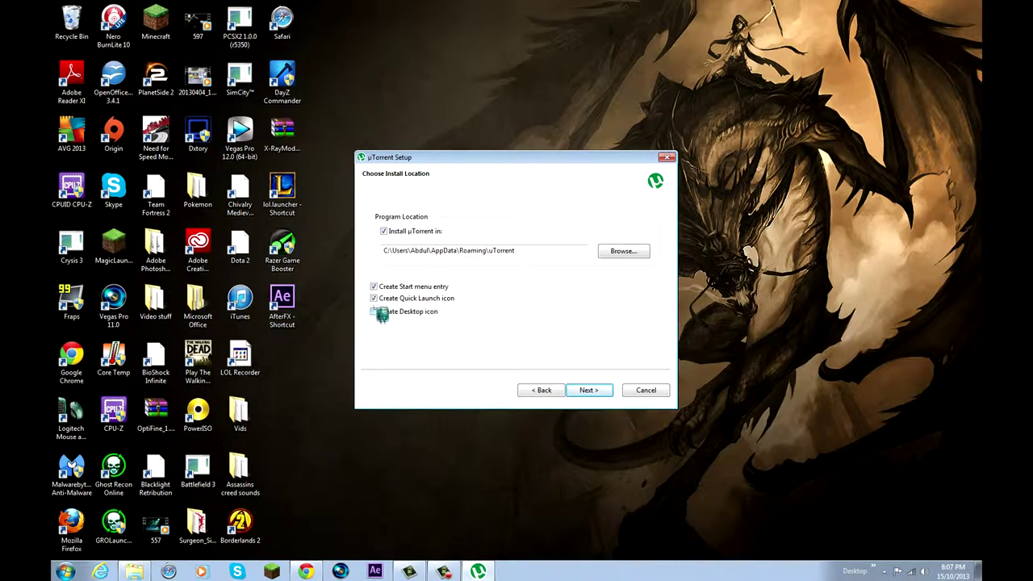
left_click(602, 391)
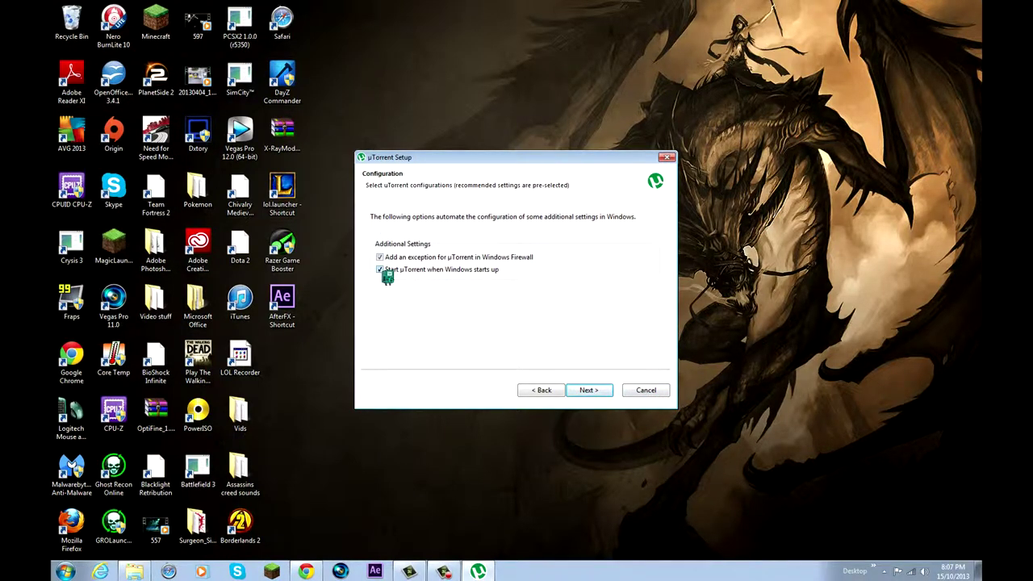
Turn off startup launch, decline the Moby and toolbar offers, finish, then close uTorrent without updating
left_click(380, 270)
left_click(589, 390)
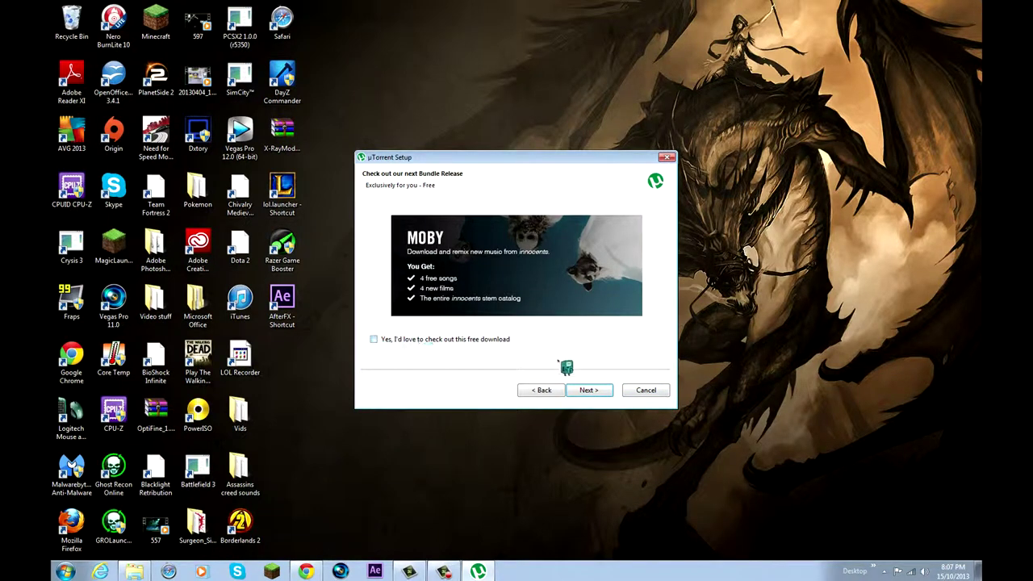
left_click(591, 391)
left_click(381, 325)
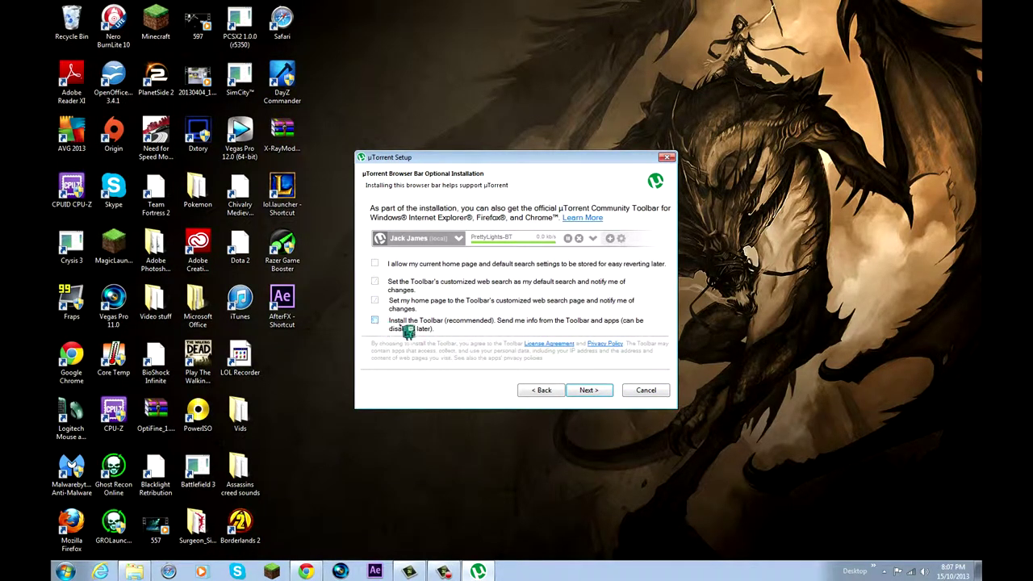
left_click(586, 391)
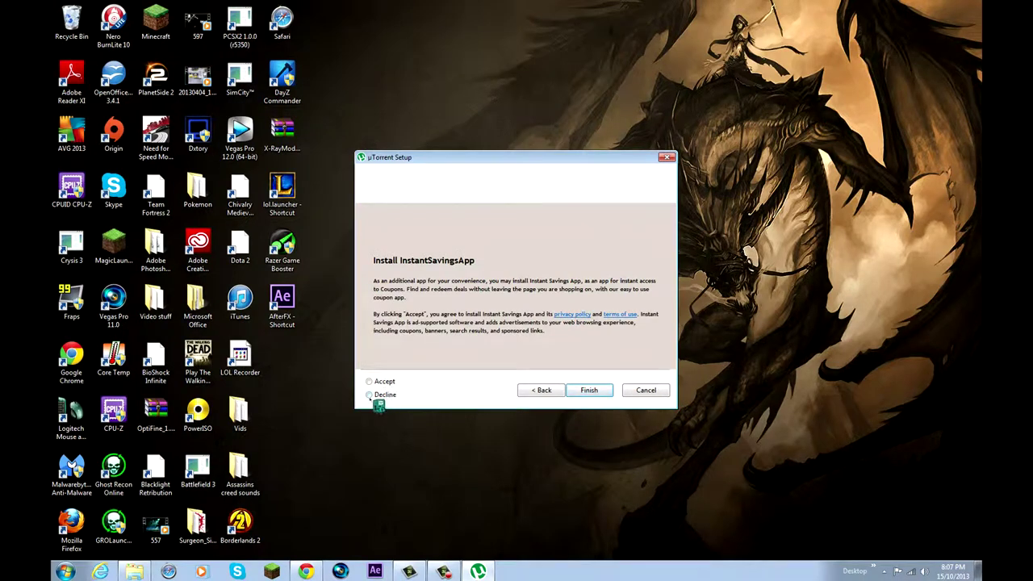
left_click(593, 392)
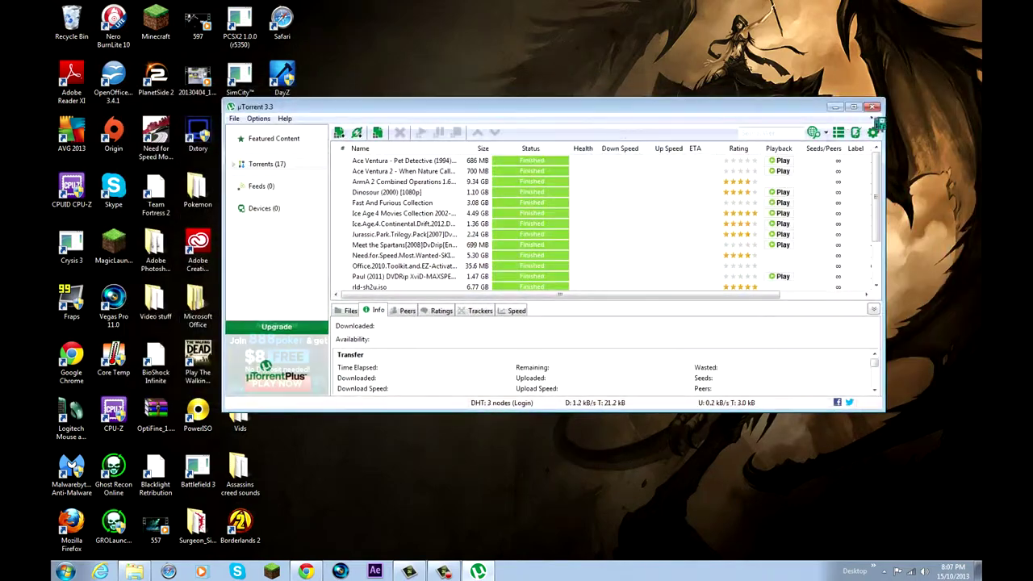
left_click(878, 123)
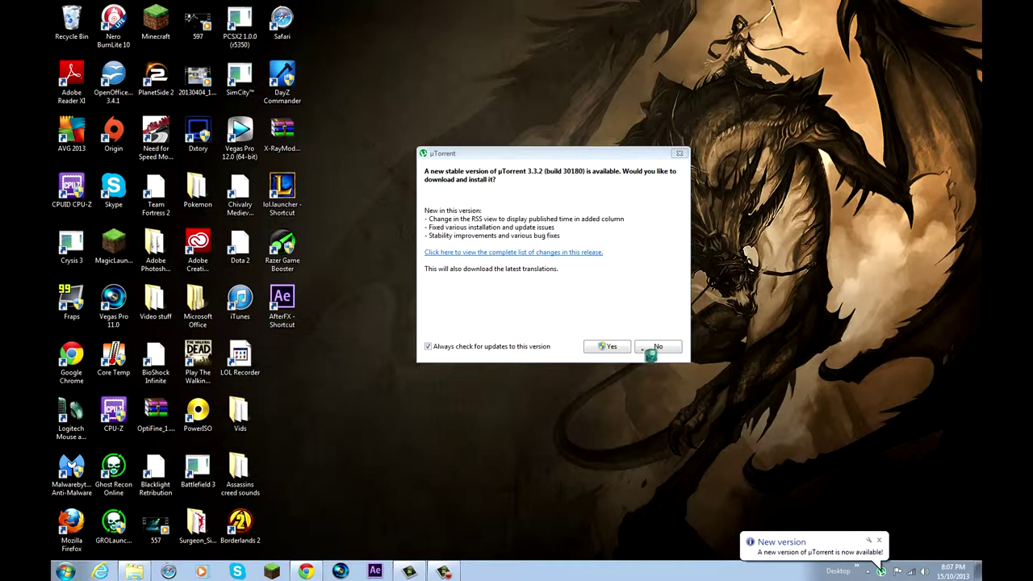
left_click(652, 347)
Dismiss the update notice, restore Chrome on the Pirate Bay tab and focus its search box
left_click(878, 540)
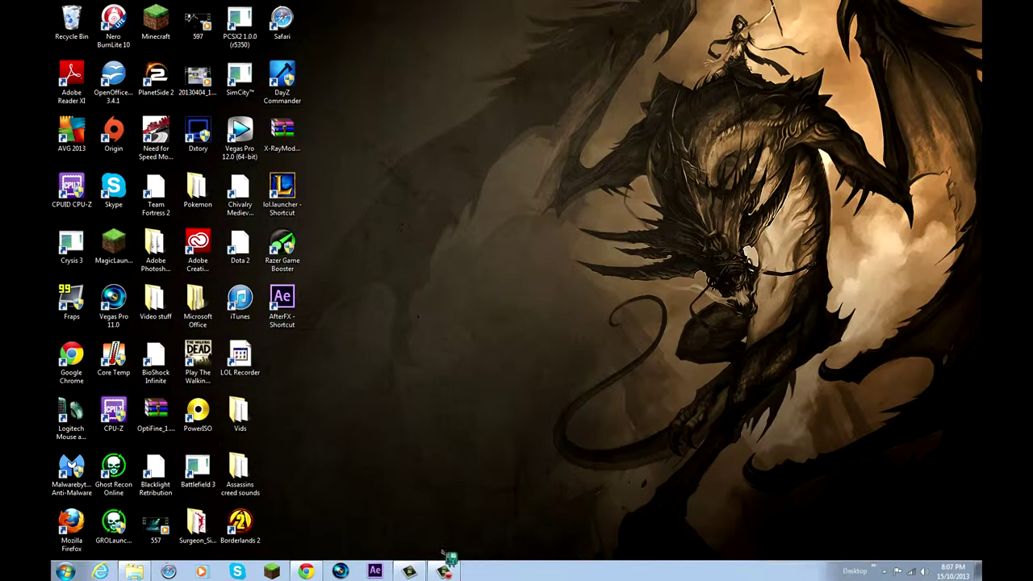
left_click(317, 571)
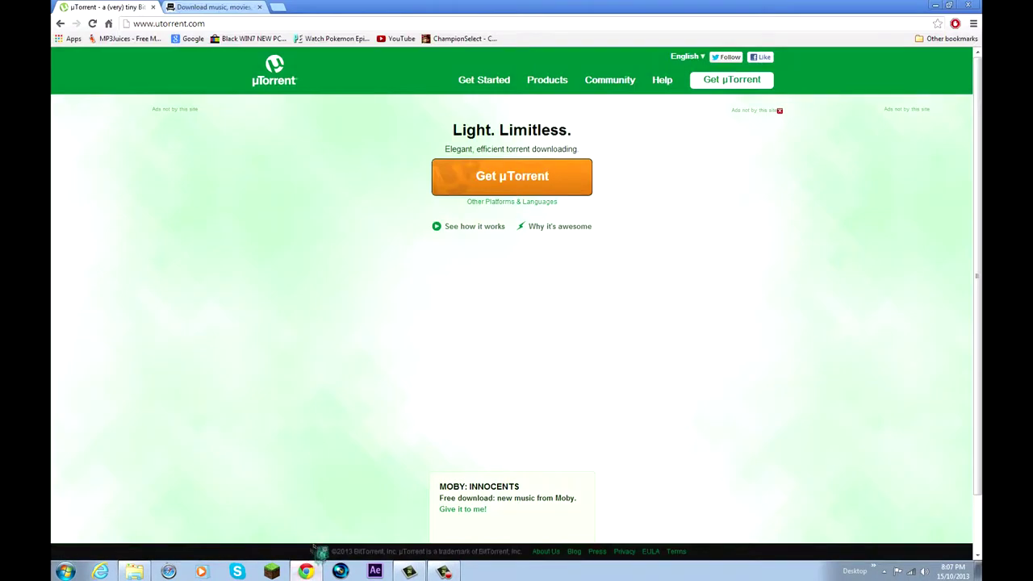
left_click(238, 8)
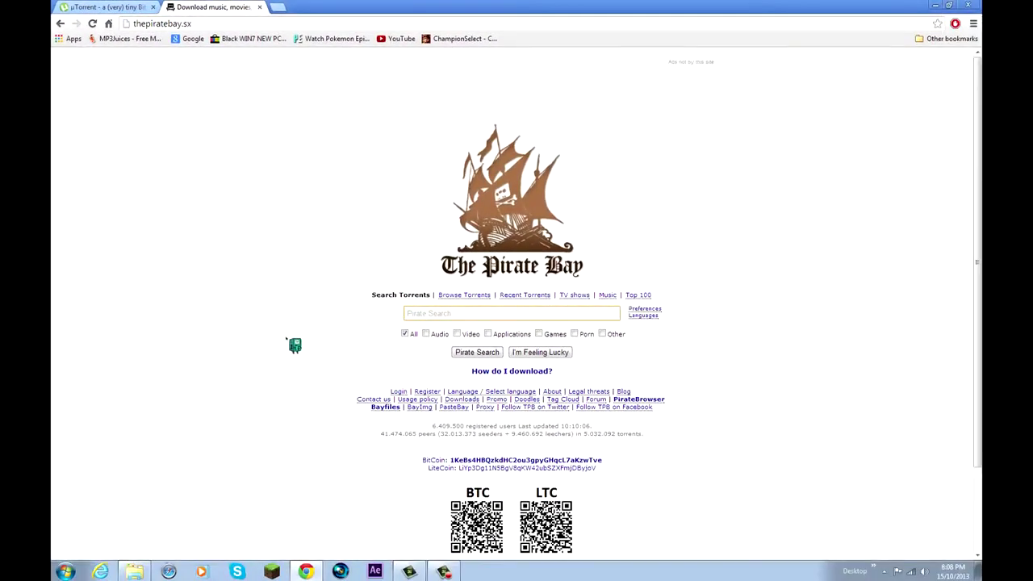
left_click(436, 317)
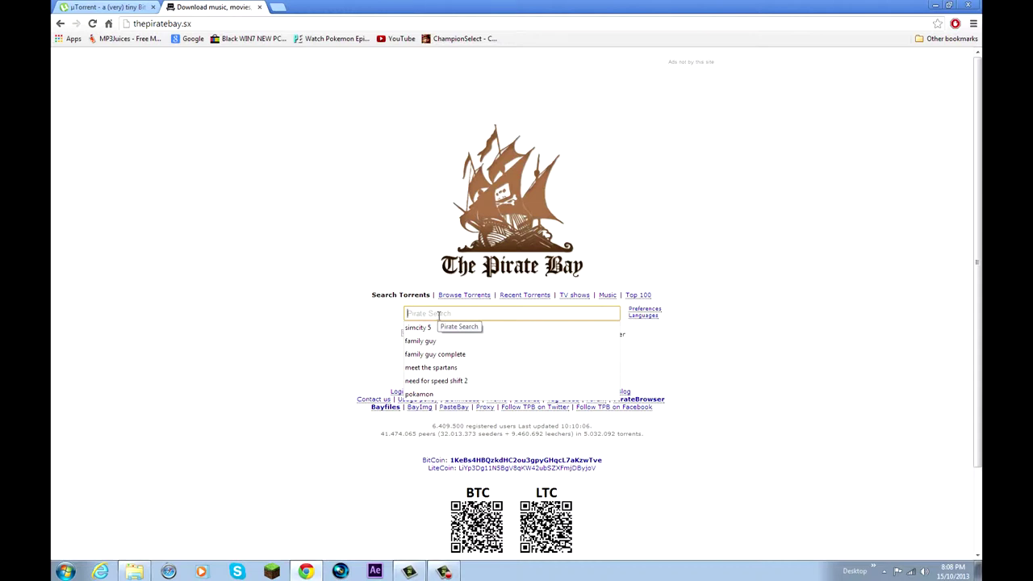
Search The Pirate Bay for 'fast 6' and sort the results by seeders
type("fast ")
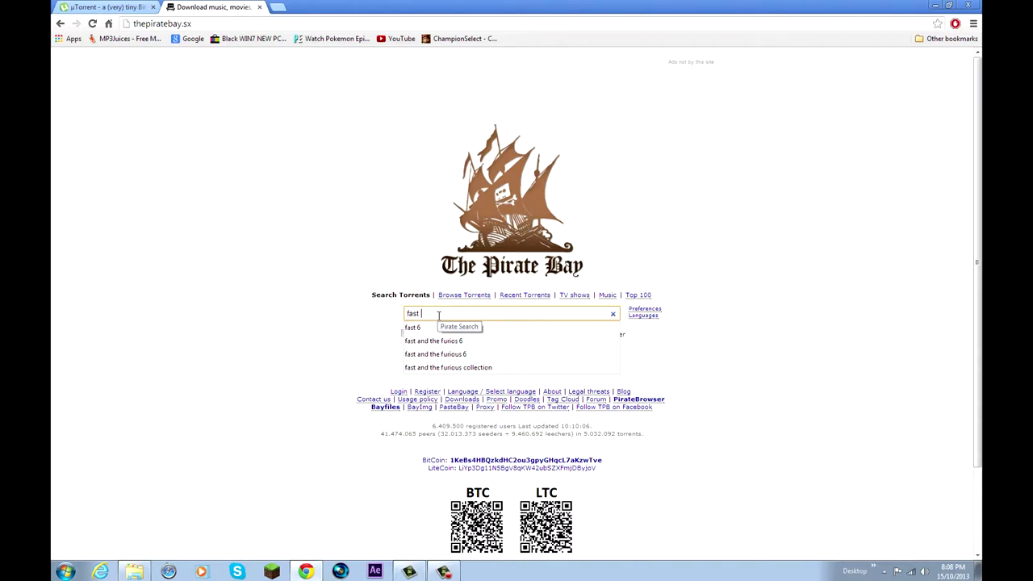
type("6")
key("Return")
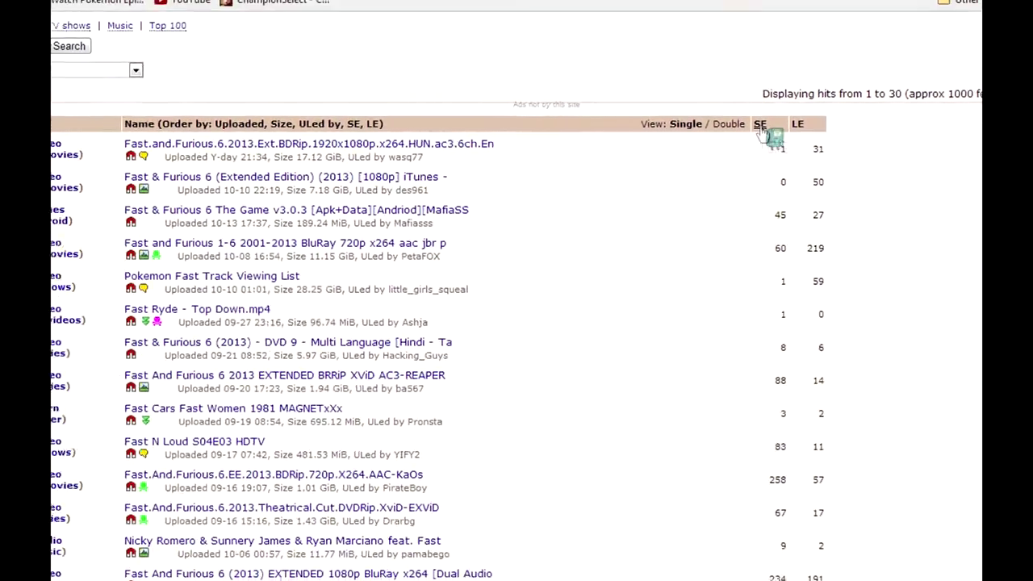
left_click(788, 128)
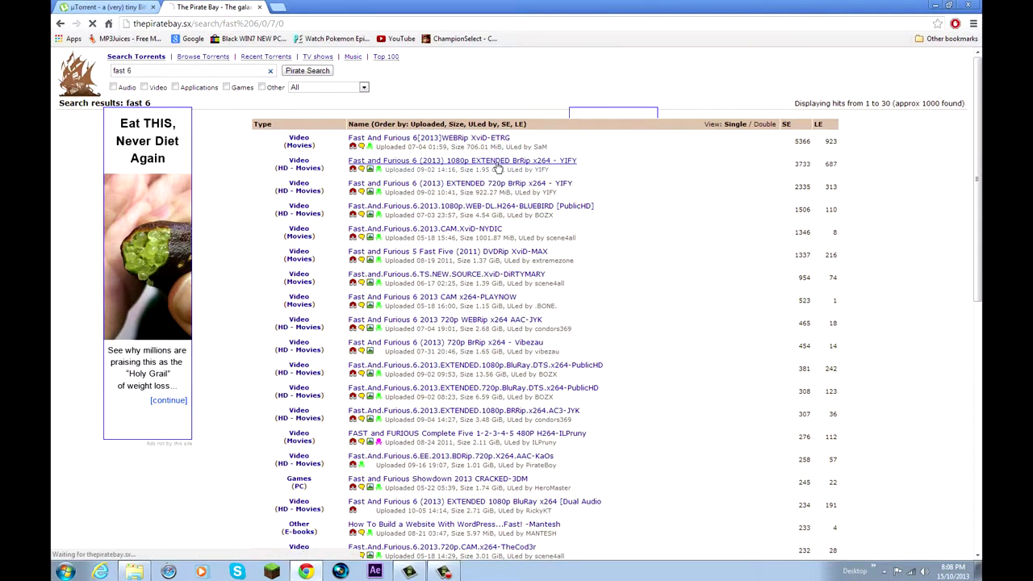
Open the YIFY 1080p Fast and Furious 6 torrent page and send it to uTorrent
left_click(499, 165)
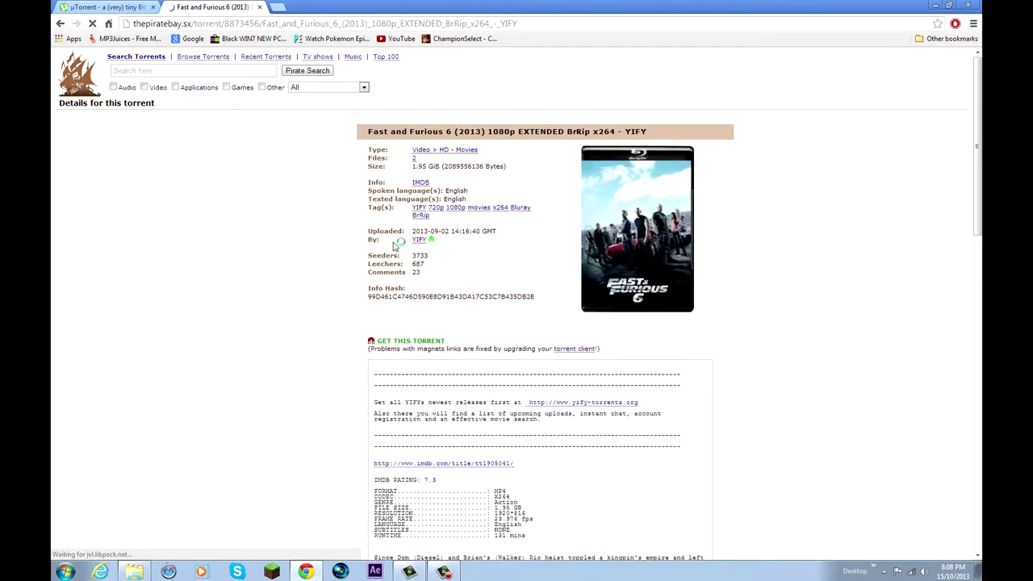
scroll(396, 242, "down", 1)
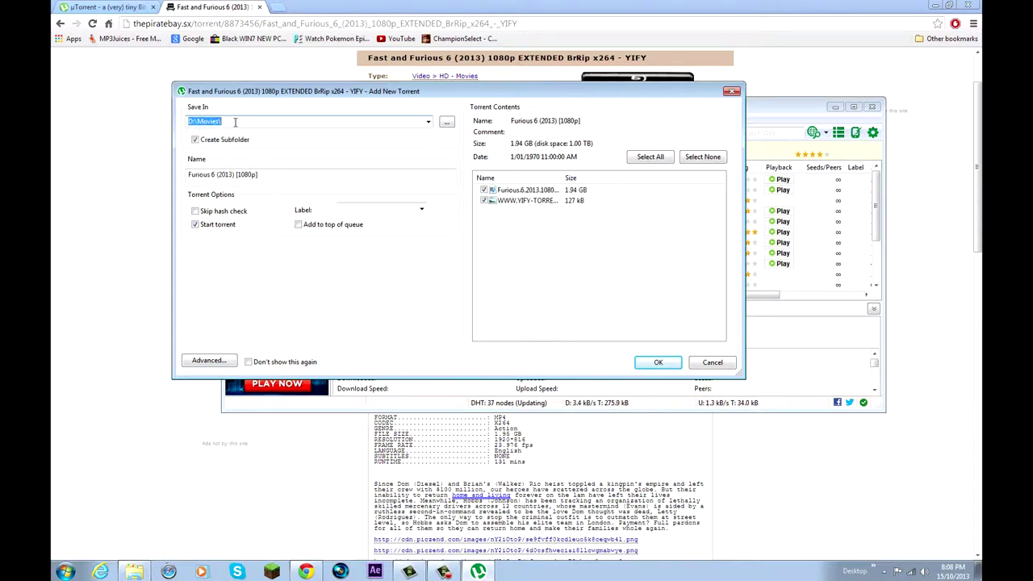
left_click(657, 362)
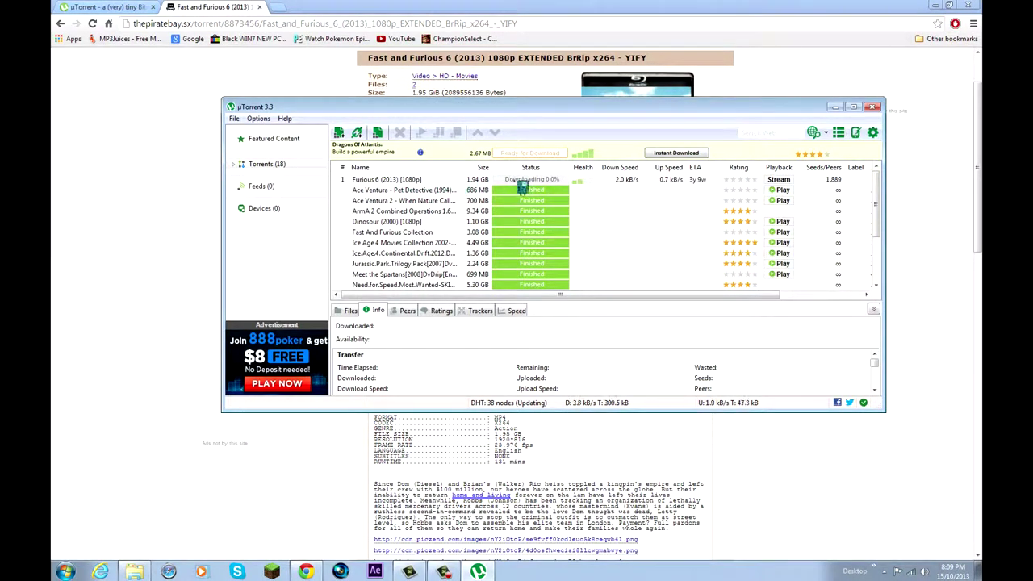
Select the Furious 6 download and bring up its context menu
left_click(530, 181)
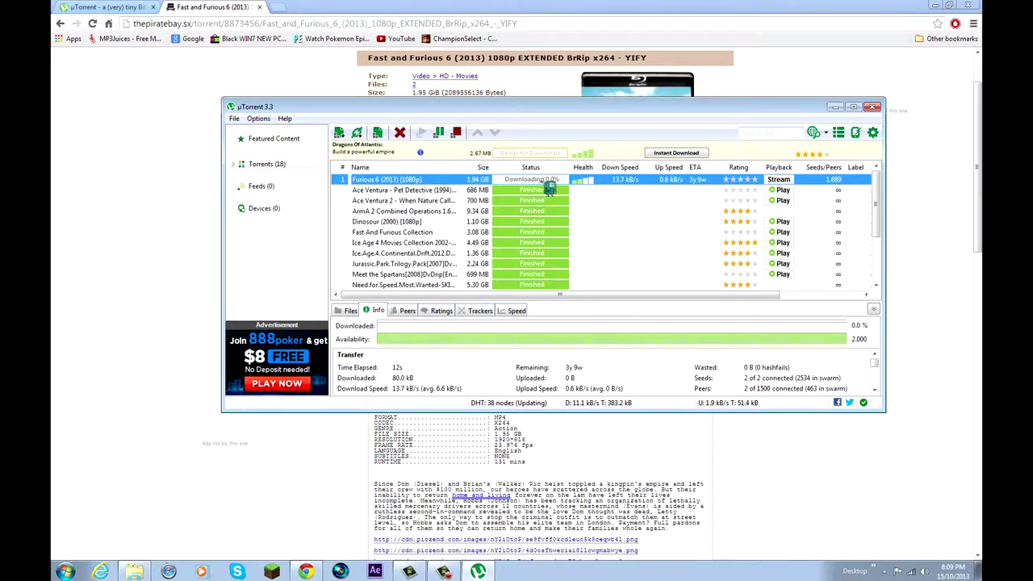
right_click(599, 181)
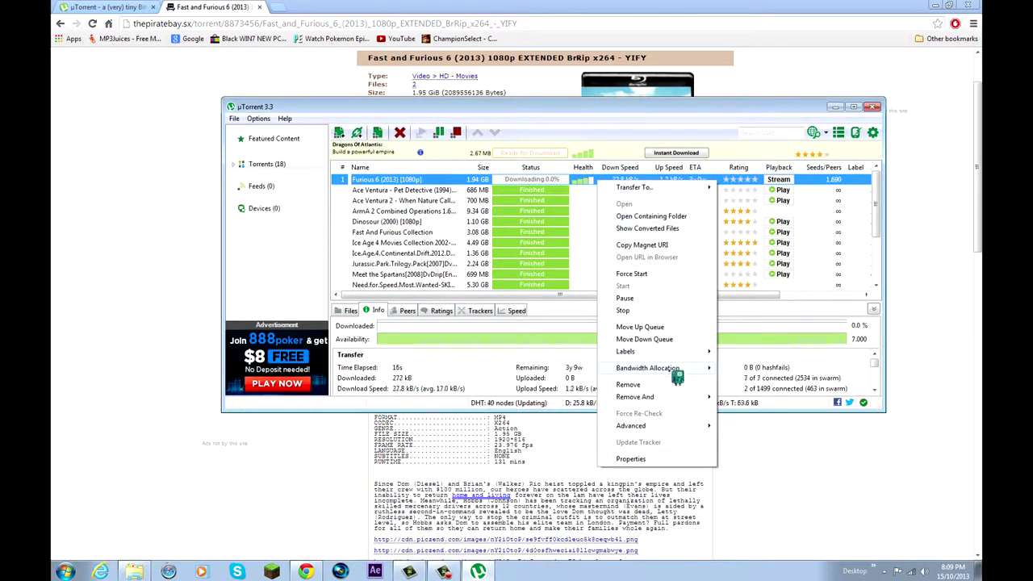
mouse_move(648, 368)
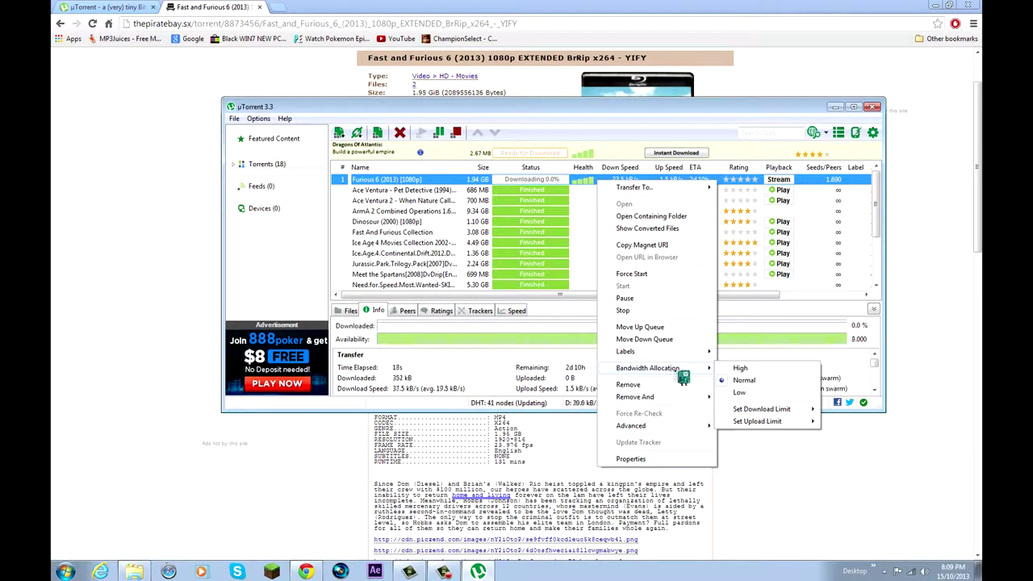
Set Furious 6 bandwidth allocation to High with unlimited download and upload limits
left_click(781, 369)
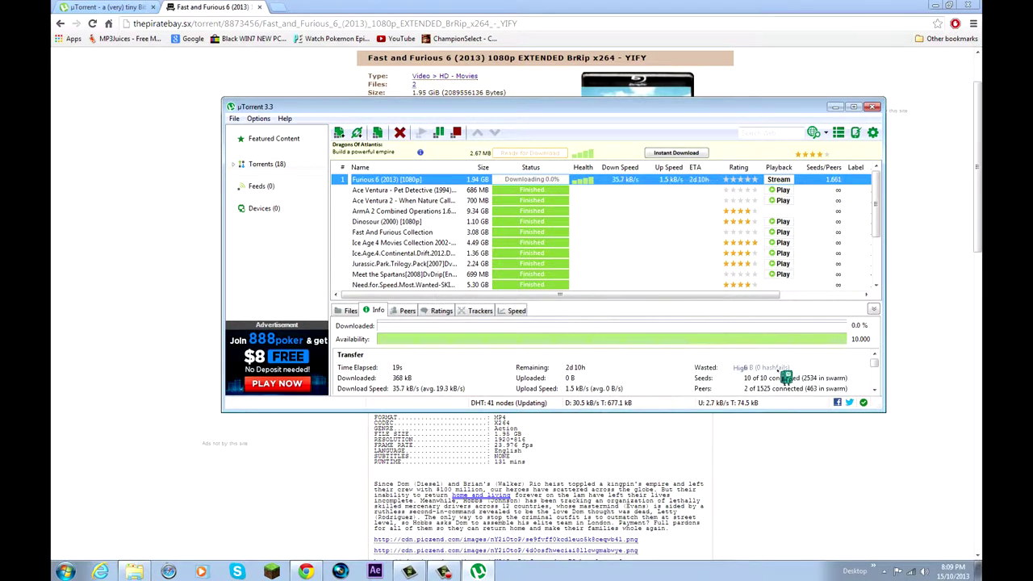
right_click(619, 180)
mouse_move(668, 368)
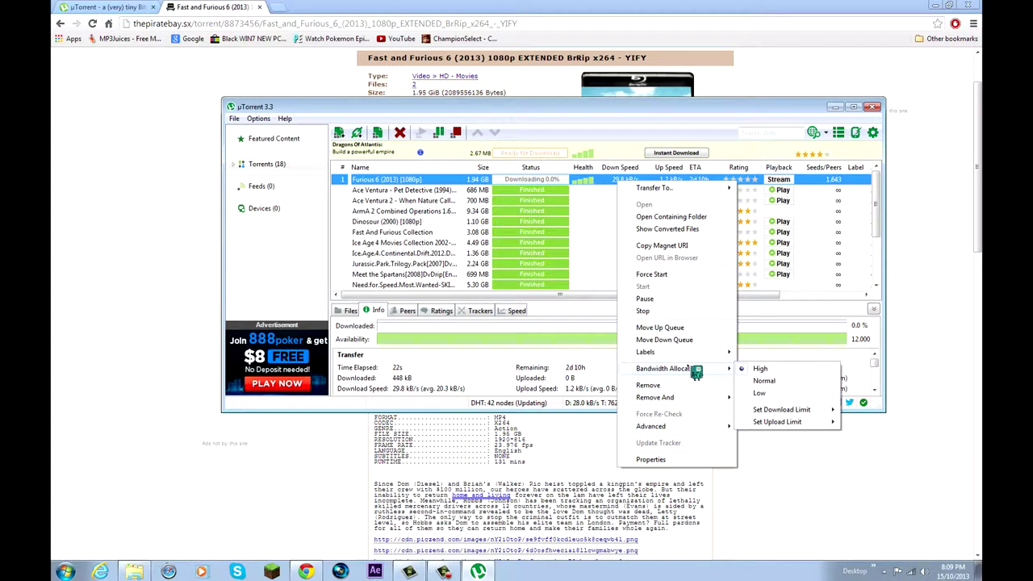
mouse_move(781, 409)
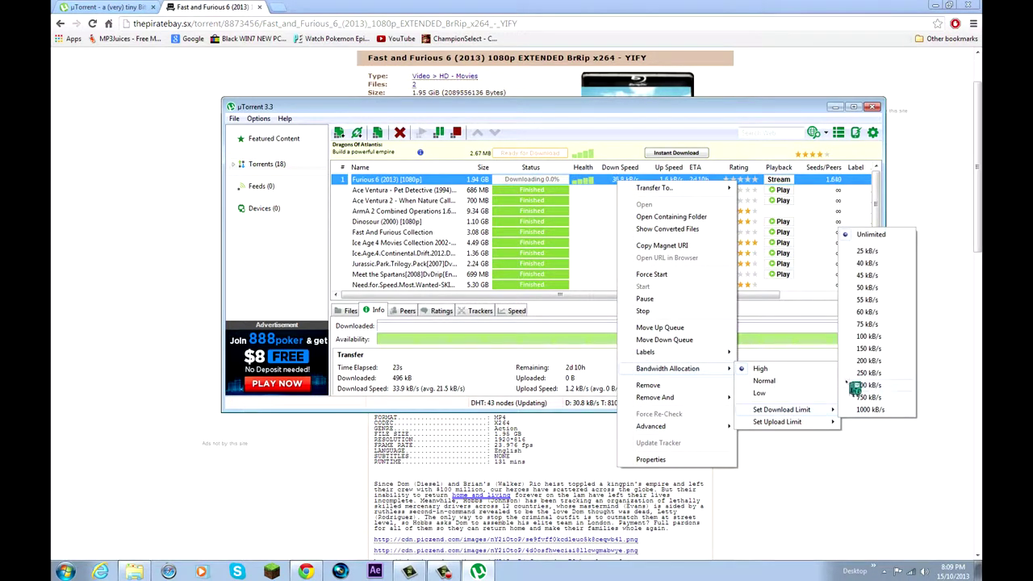
left_click(882, 237)
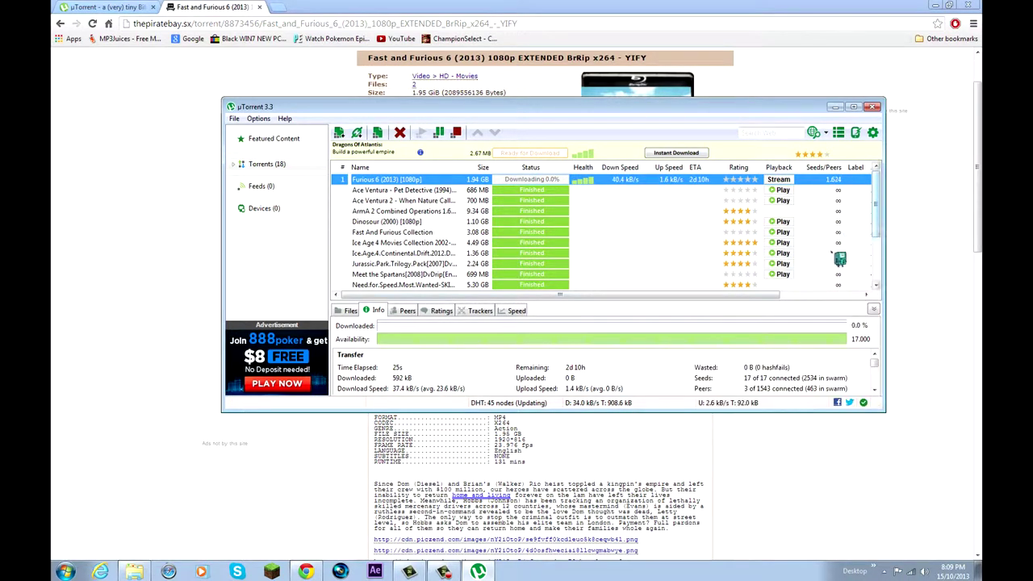
right_click(626, 179)
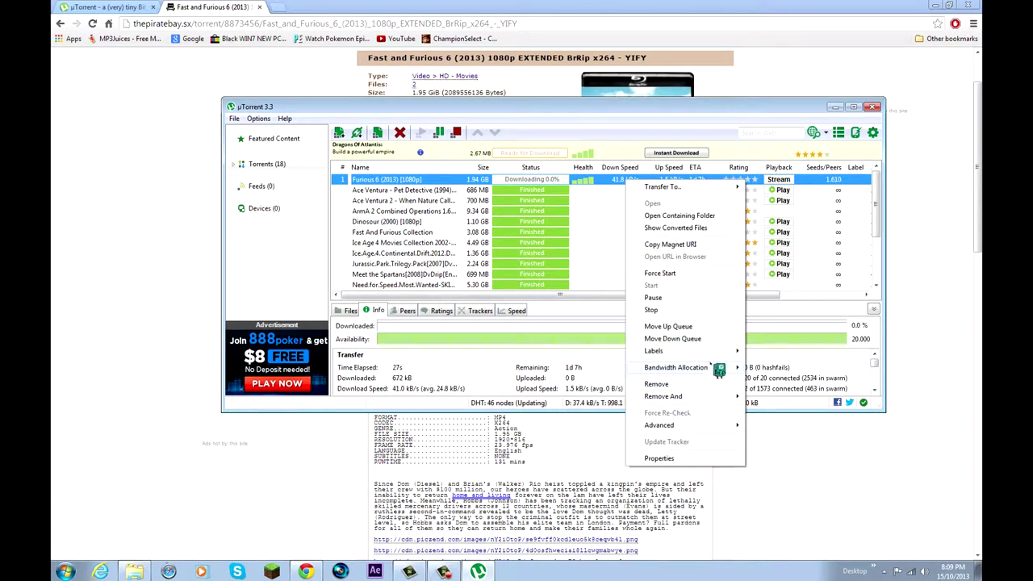
mouse_move(785, 421)
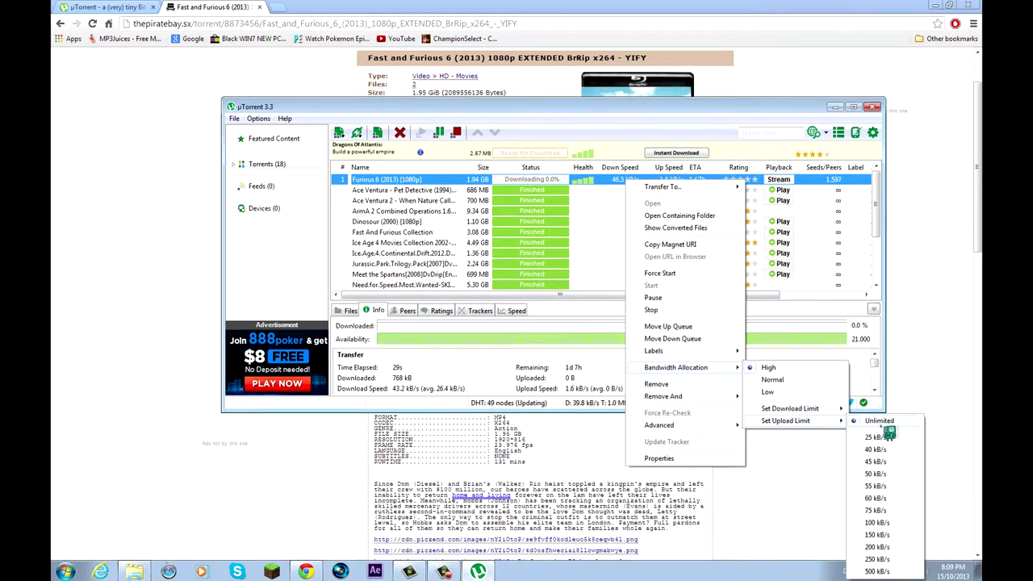
left_click(888, 424)
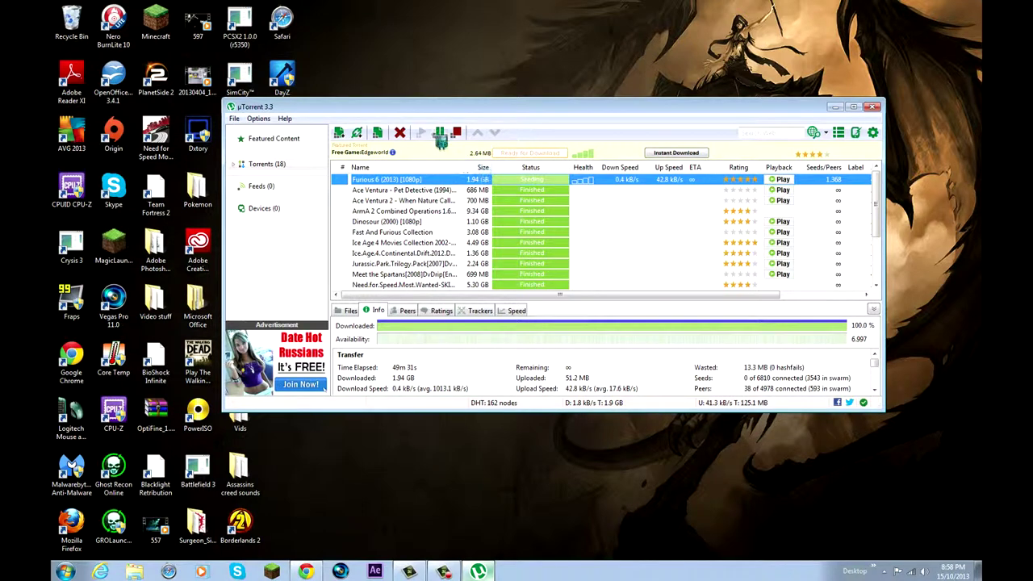
Stop the finished Furious 6 torrent and open its containing folder
left_click(464, 137)
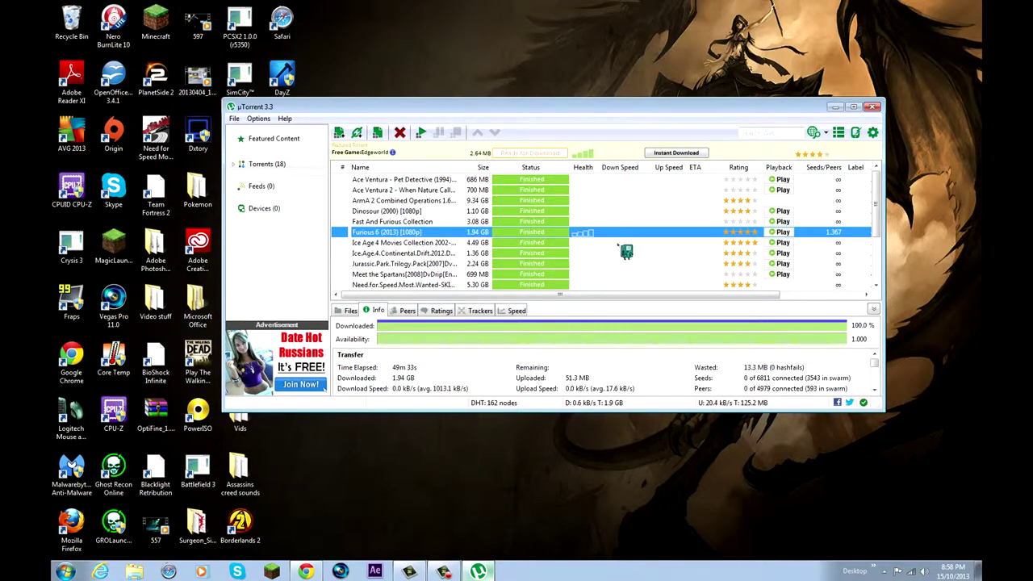
right_click(503, 233)
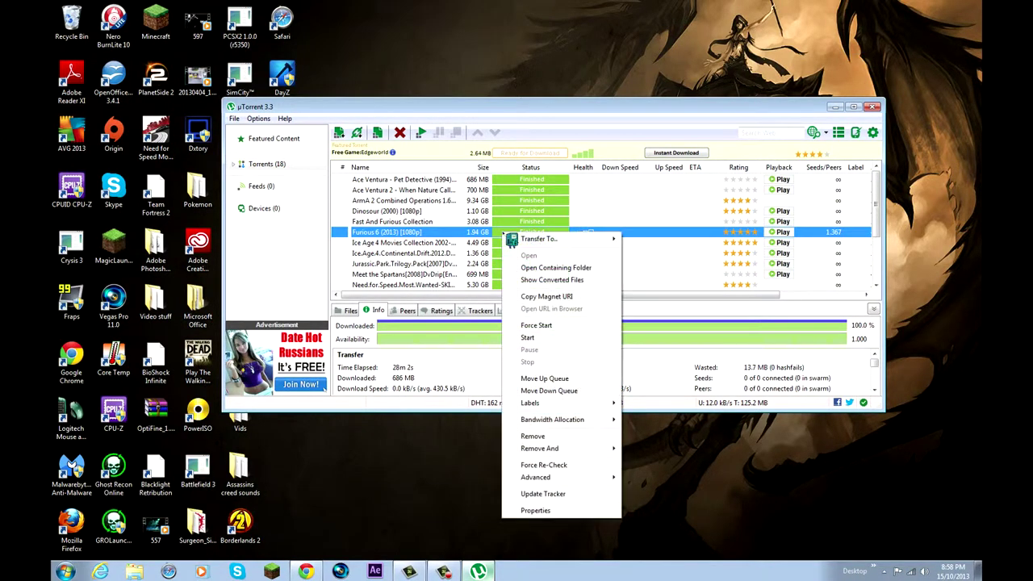
left_click(550, 269)
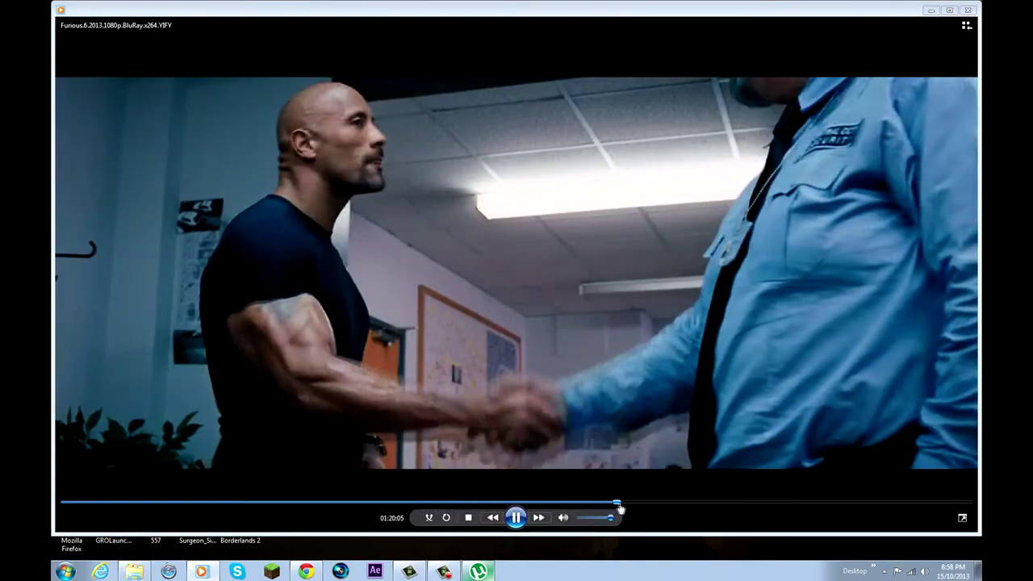
Seek the Furious 6 movie to 01:35, then 01:56:47, then the very end
left_click(716, 503)
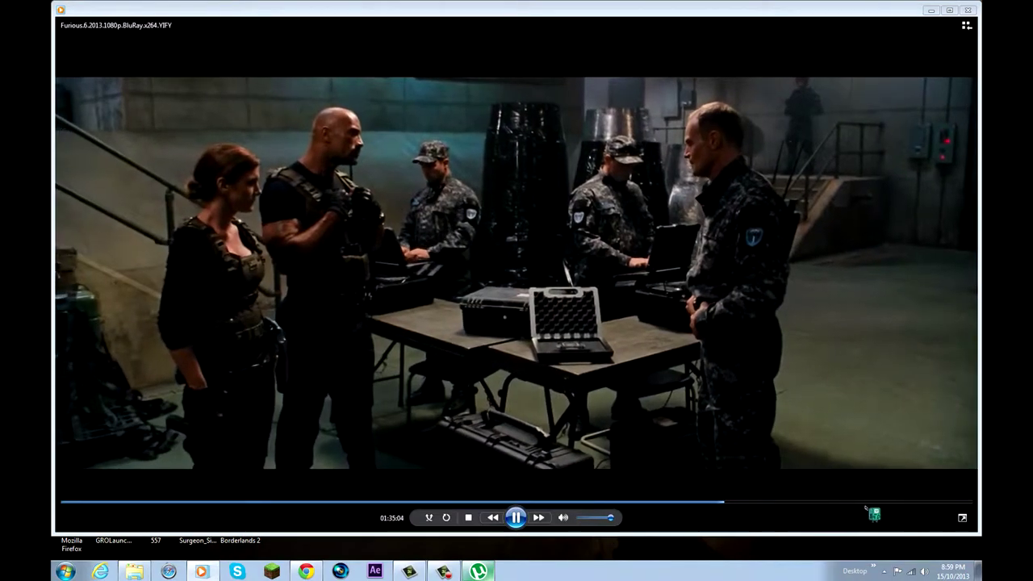
left_click(870, 503)
left_click(969, 504)
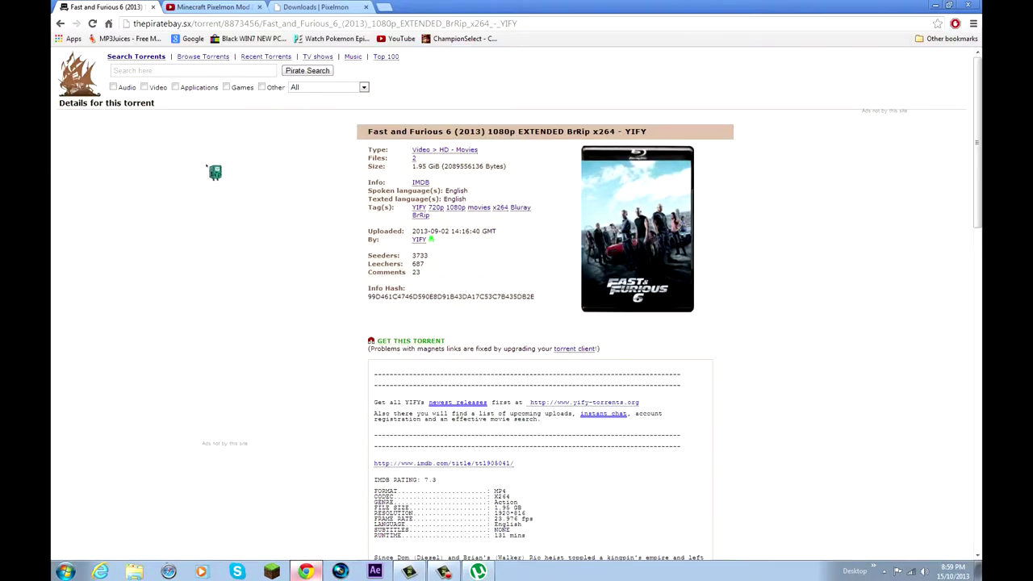
Enter 'family' in the Pirate Bay search box, then close uTorrent to clear the desktop
left_click(210, 71)
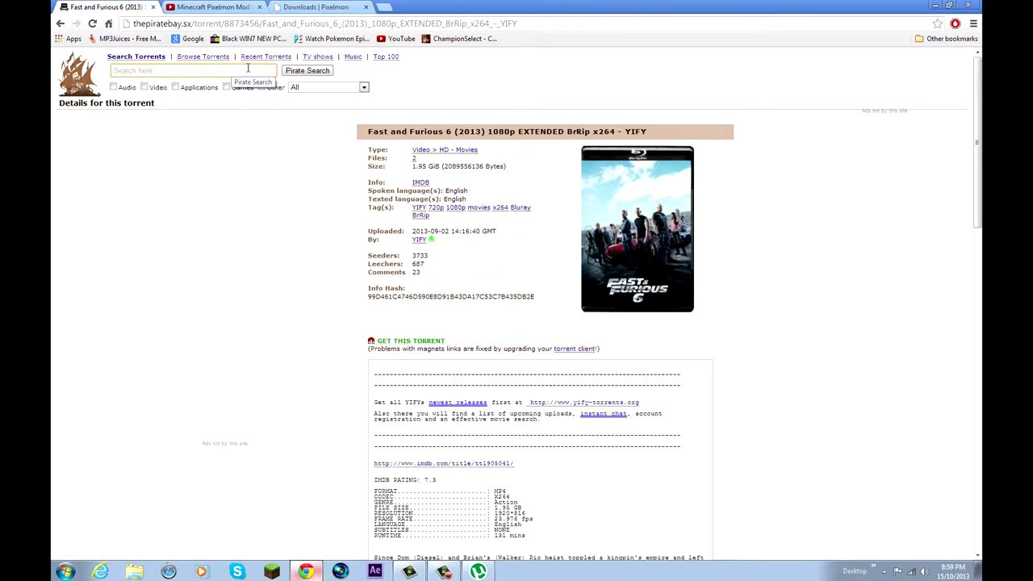
type("famil")
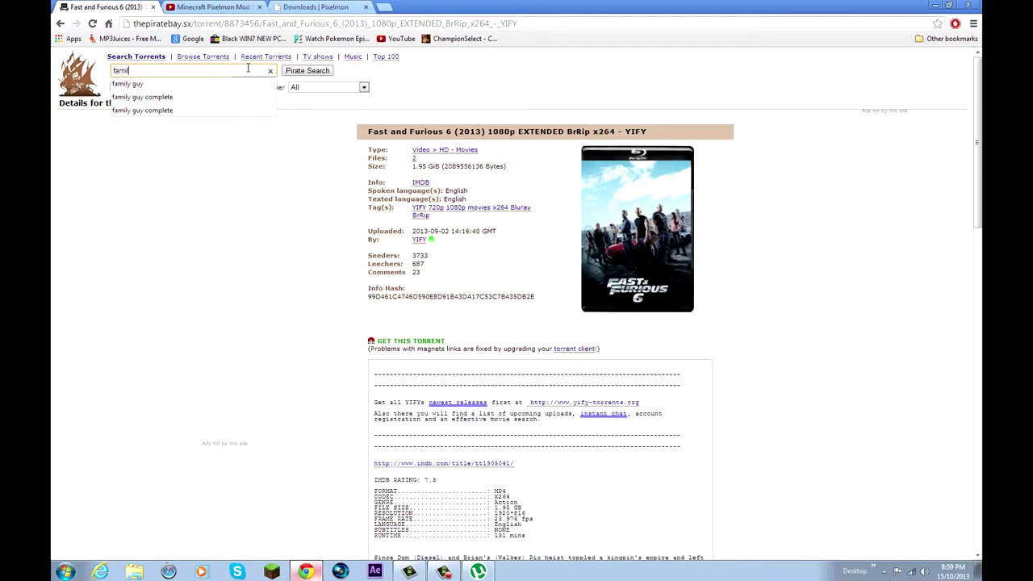
type("y")
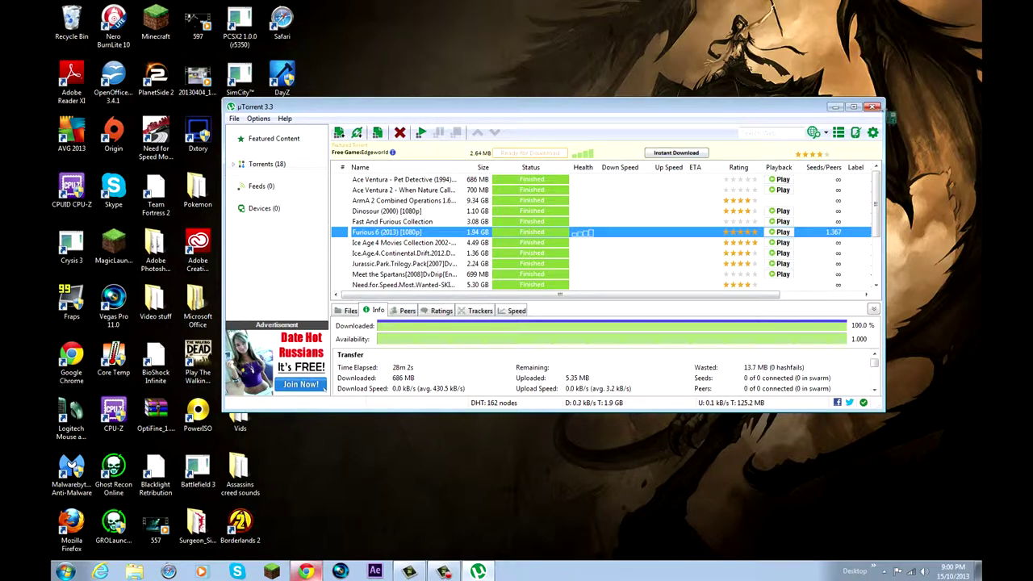
left_click(876, 109)
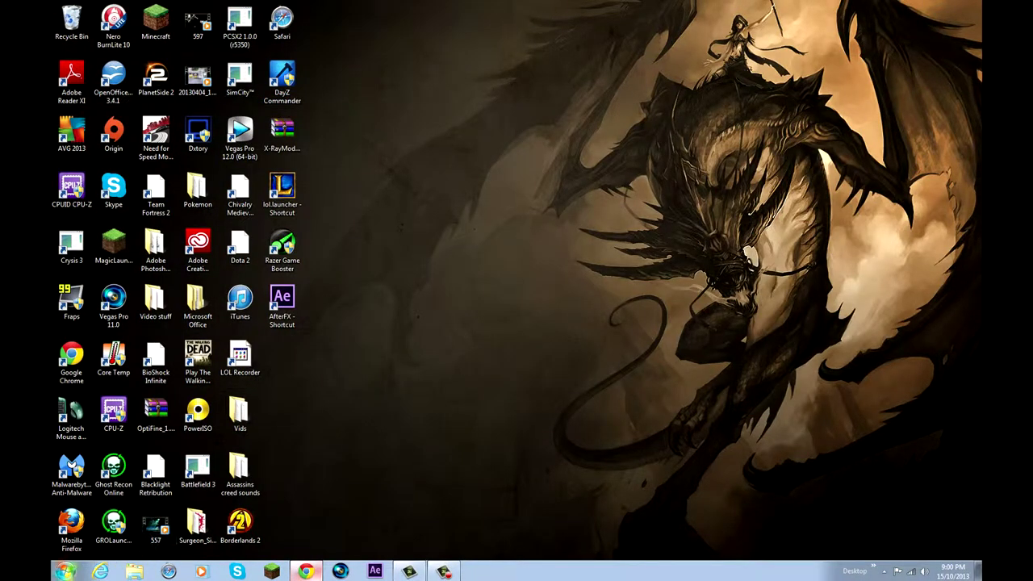
Open Control Panel's list of installed programs from the Start menu
left_click(65, 572)
left_click(237, 456)
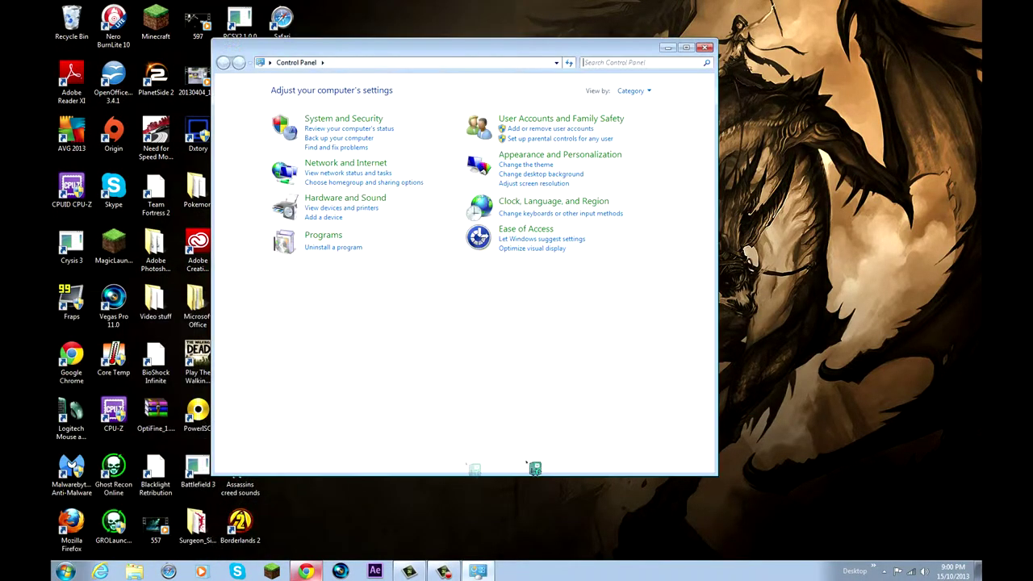
left_click(320, 250)
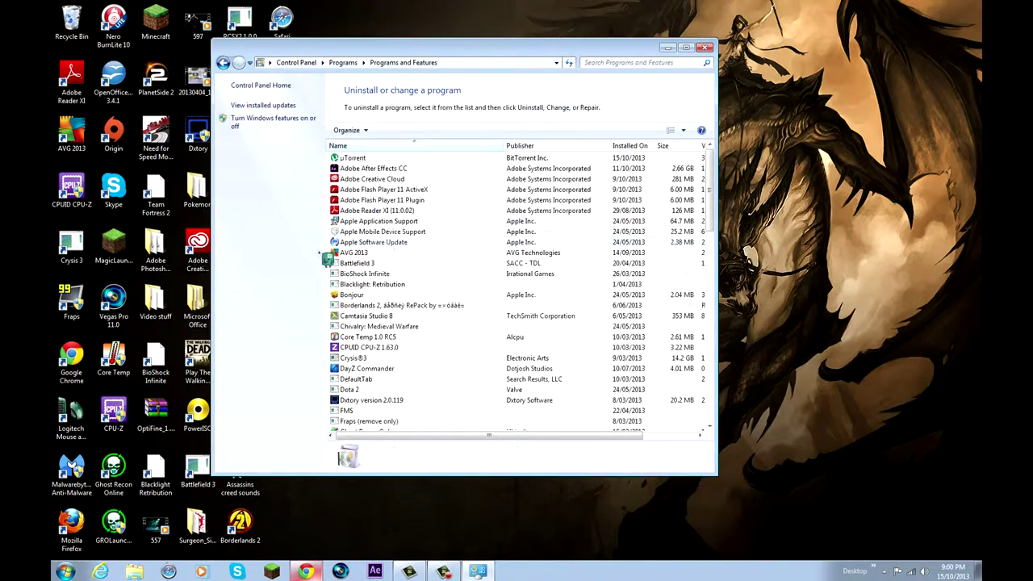
Select µTorrent among the installed programs and confirm its uninstall
left_click(372, 158)
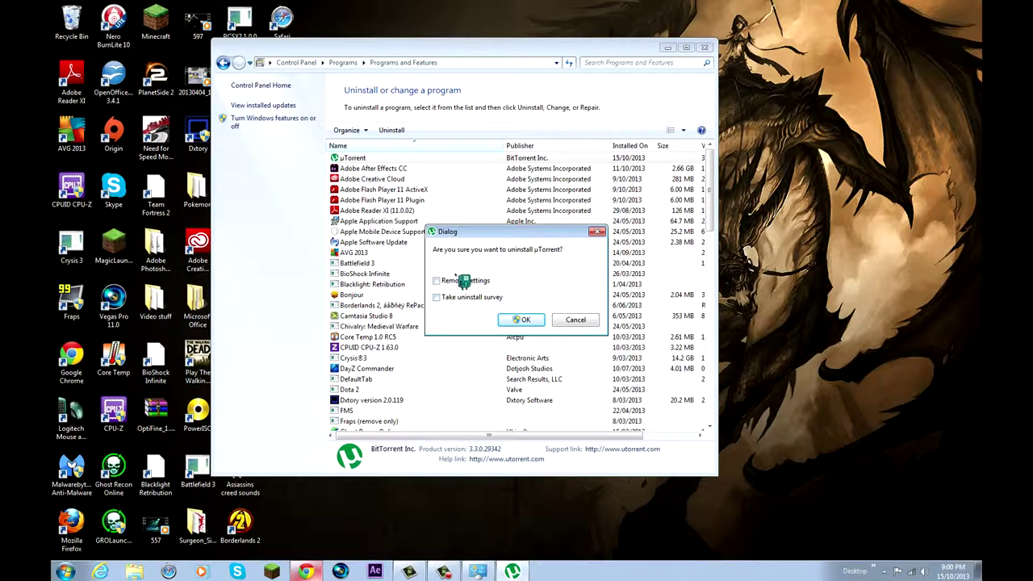
left_click(520, 320)
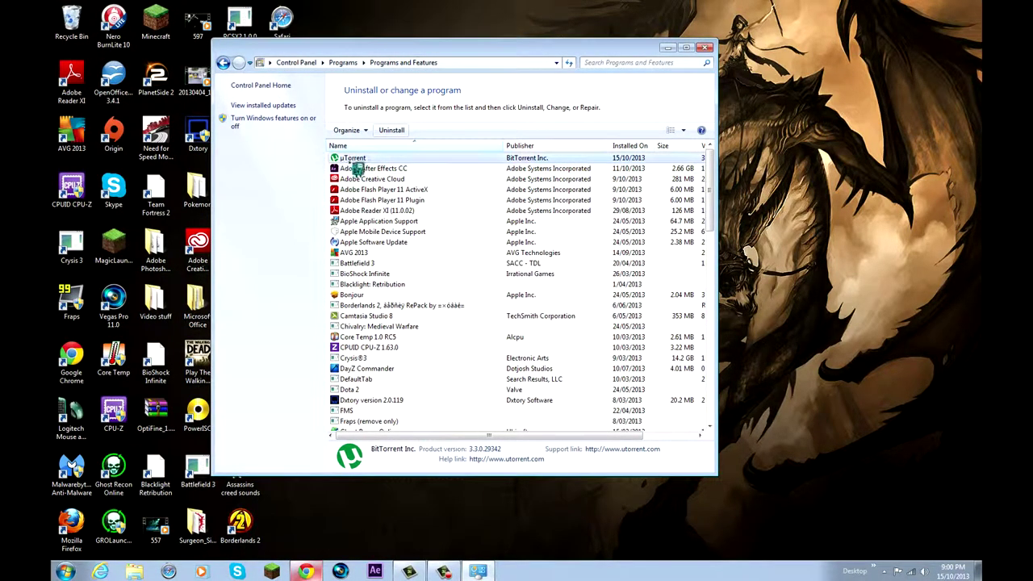
left_click_drag(503, 46, 634, 33)
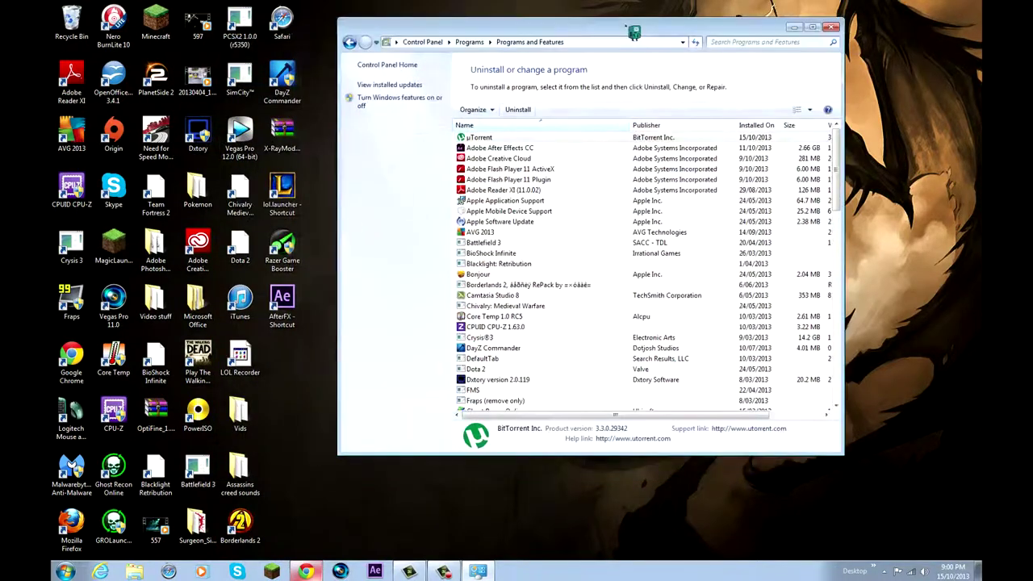
left_click(832, 28)
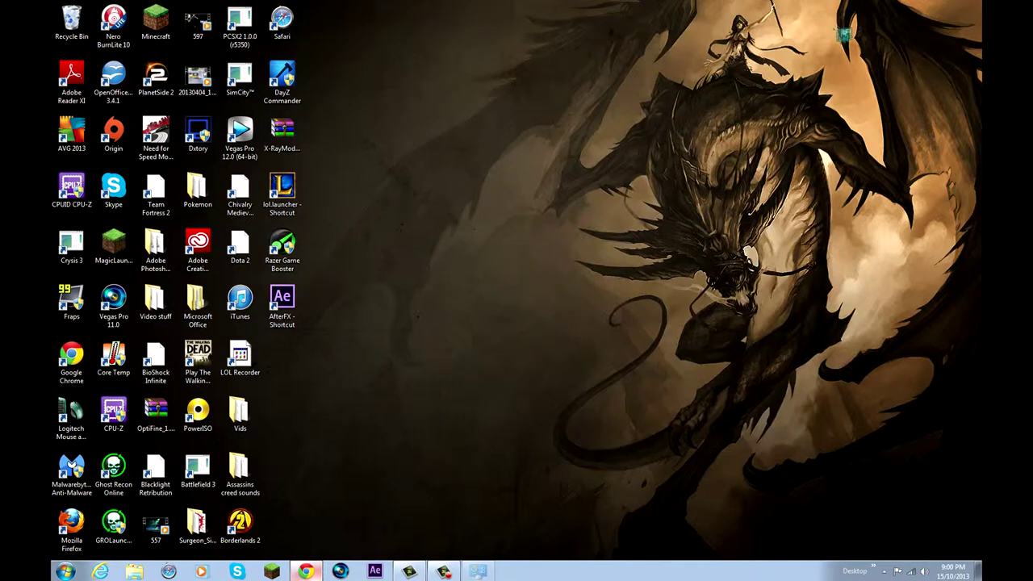
left_click(134, 571)
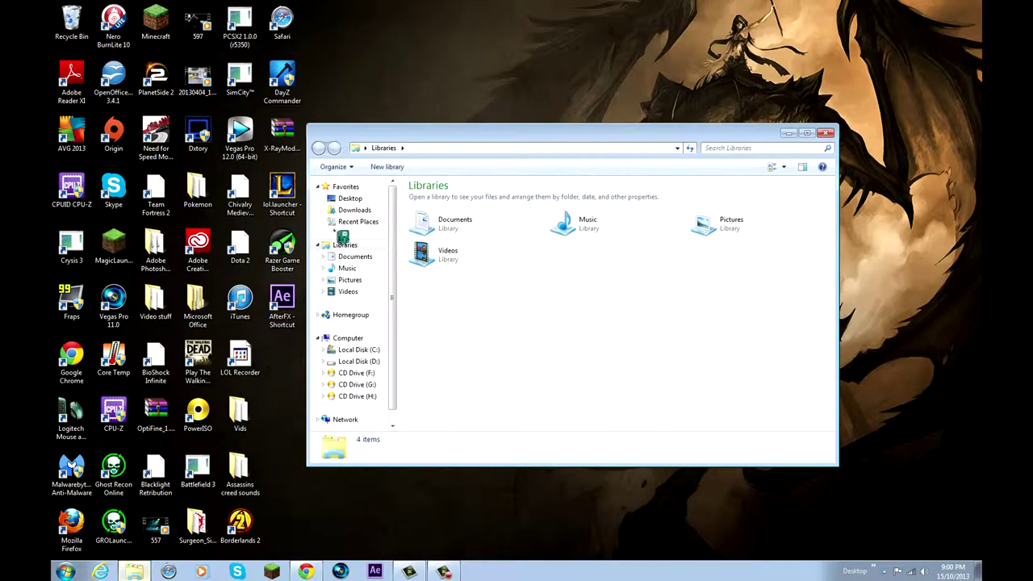
left_click(353, 211)
left_click(559, 214)
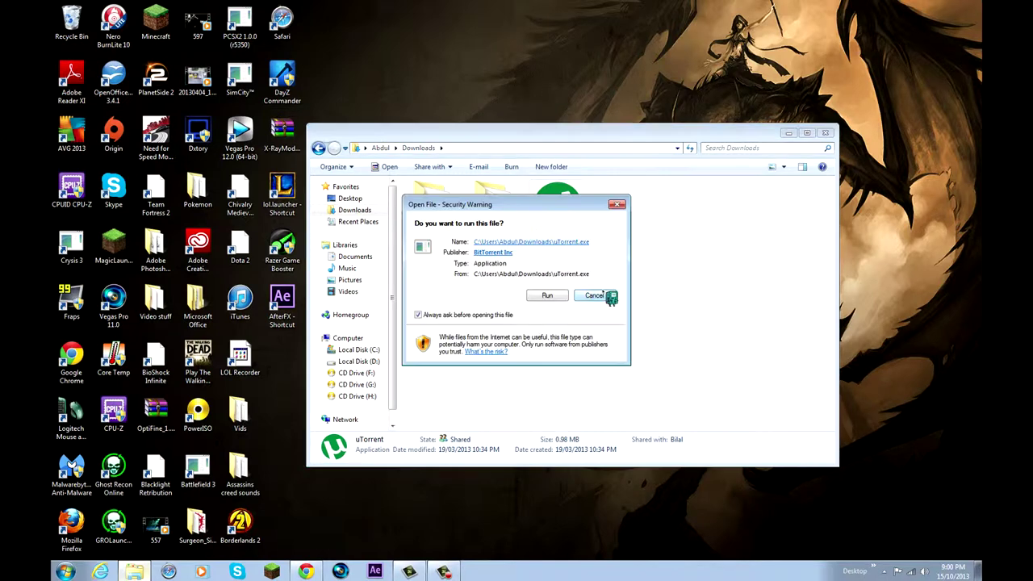
left_click(602, 297)
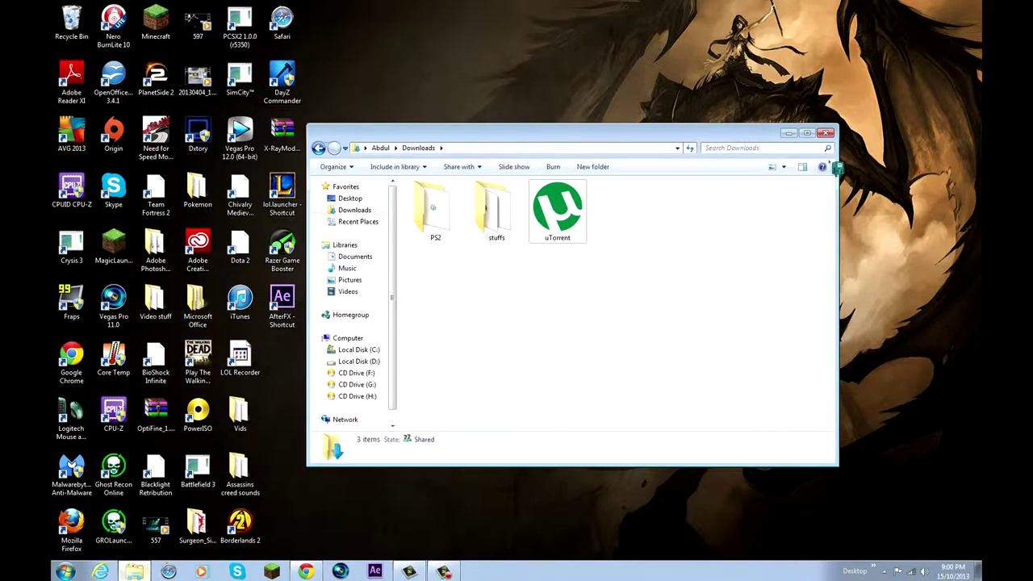
left_click(825, 132)
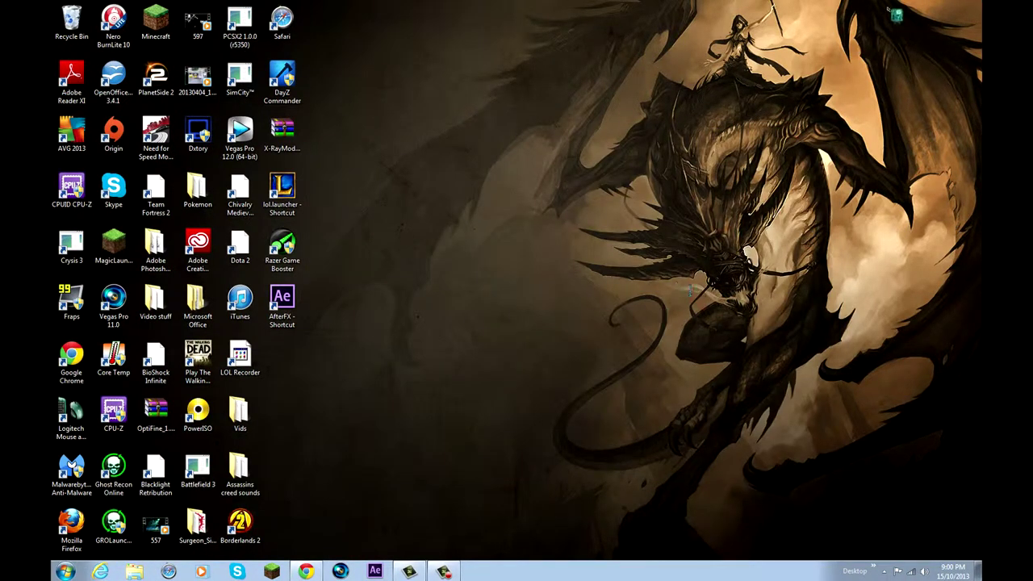